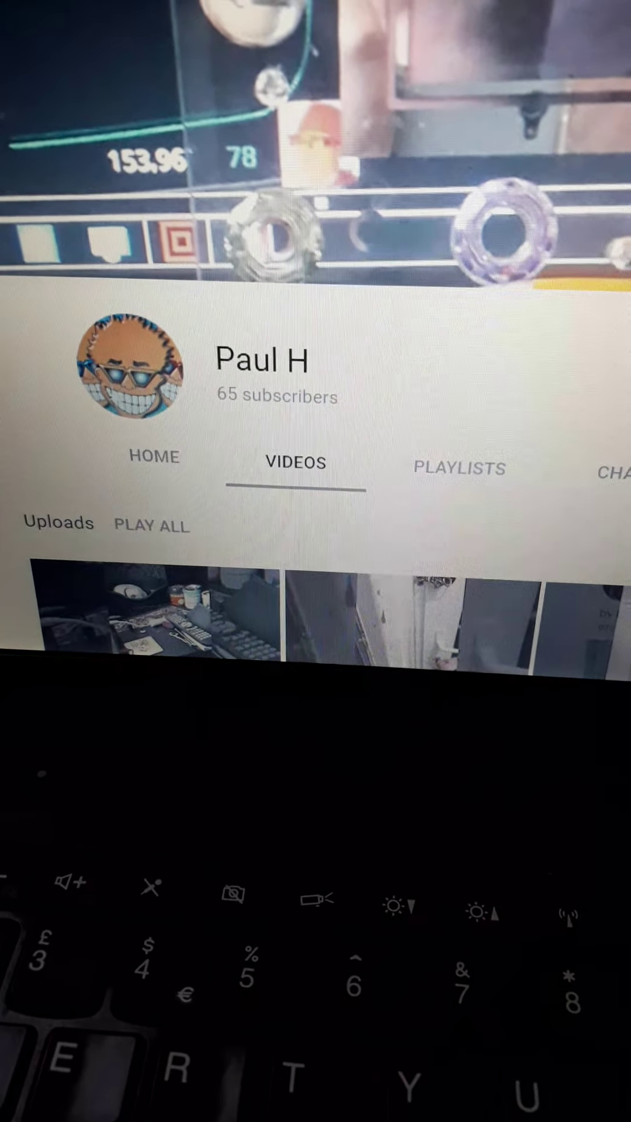
scroll(316, 438, "down", 4)
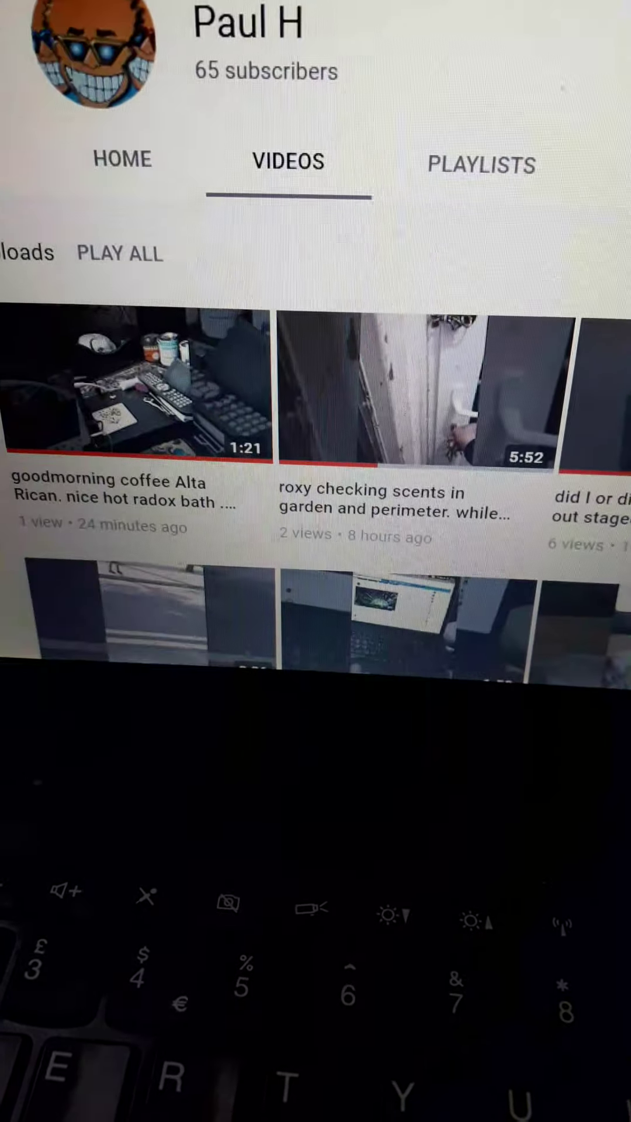